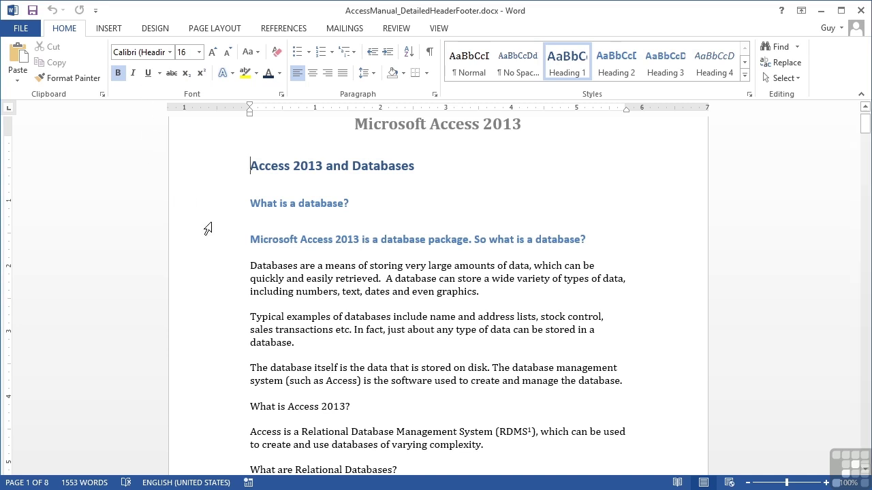
Step: Examine the header and footer across several pages at 40% zoom and restore the view to 100%
ctrl+scroll(208, 228, down, 3)
ctrl+scroll(208, 228, down, 1)
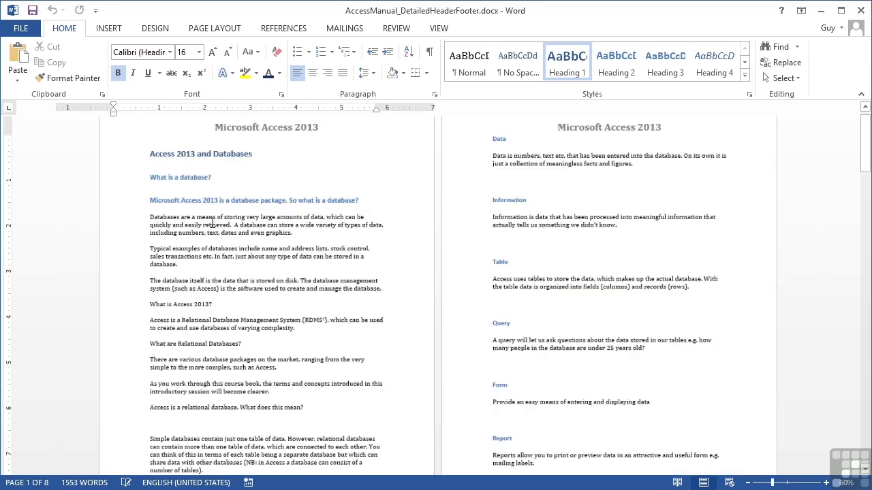
ctrl+scroll(213, 222, down, 2)
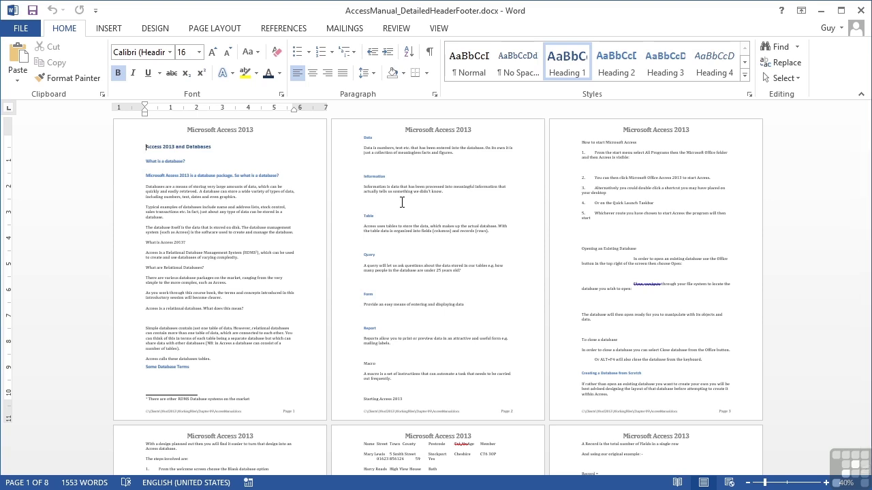
click(440, 31)
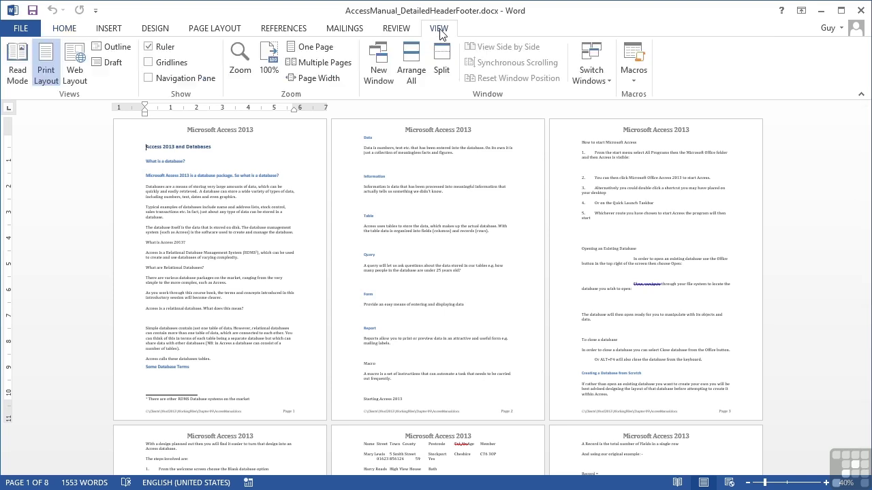
click(271, 49)
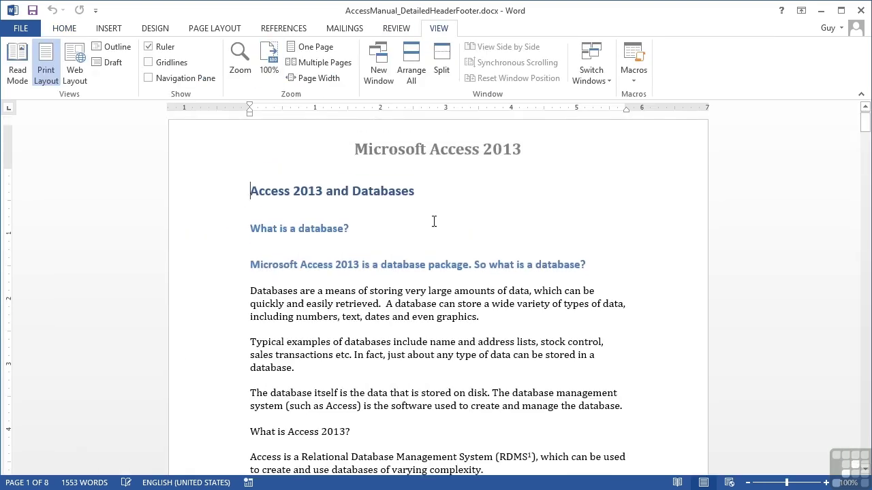
Step: Open the page header for editing and turn on different headers and footers for odd and even pages
double_click(419, 160)
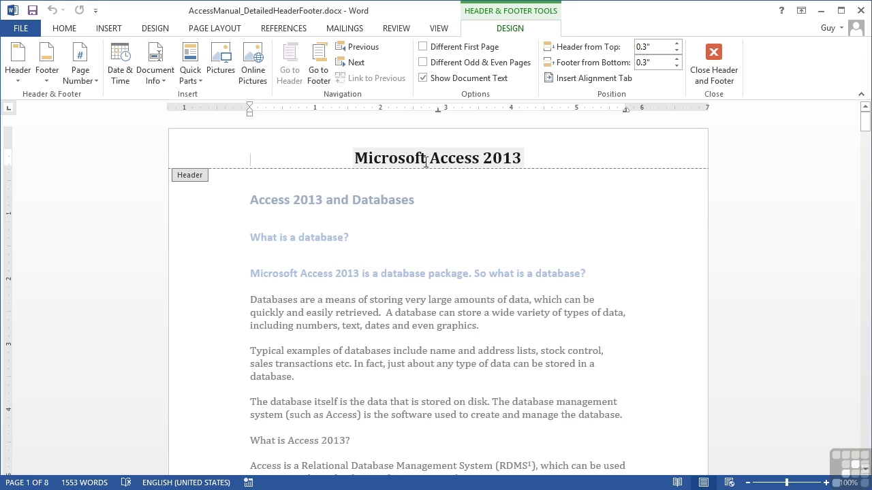
click(423, 63)
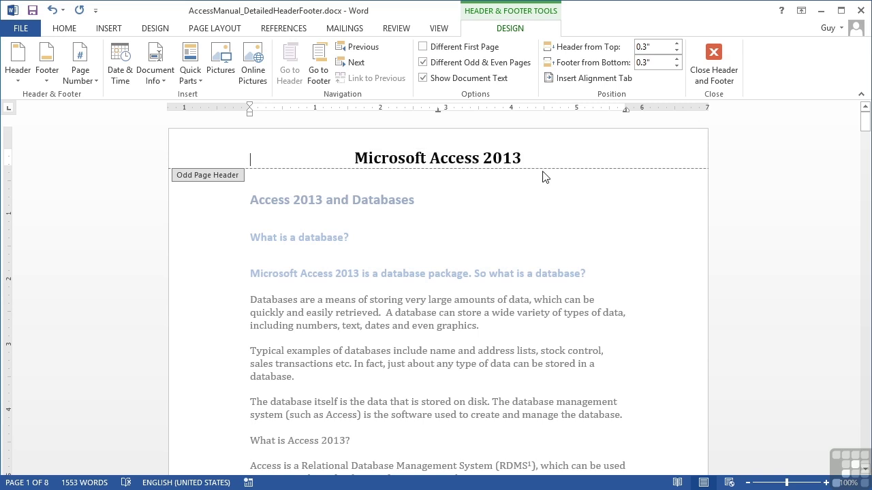
Step: Examine the odd and even page headers and footers on the first three pages
scroll(478, 198, down, 10)
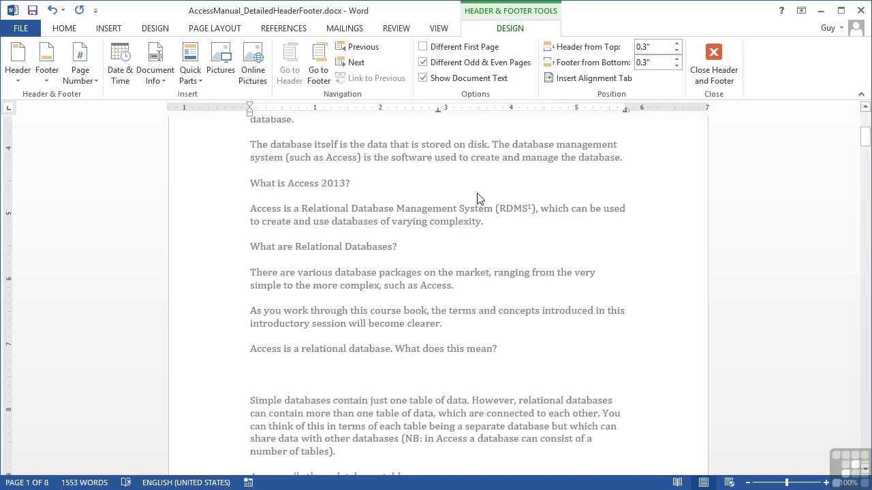
scroll(478, 197, down, 3)
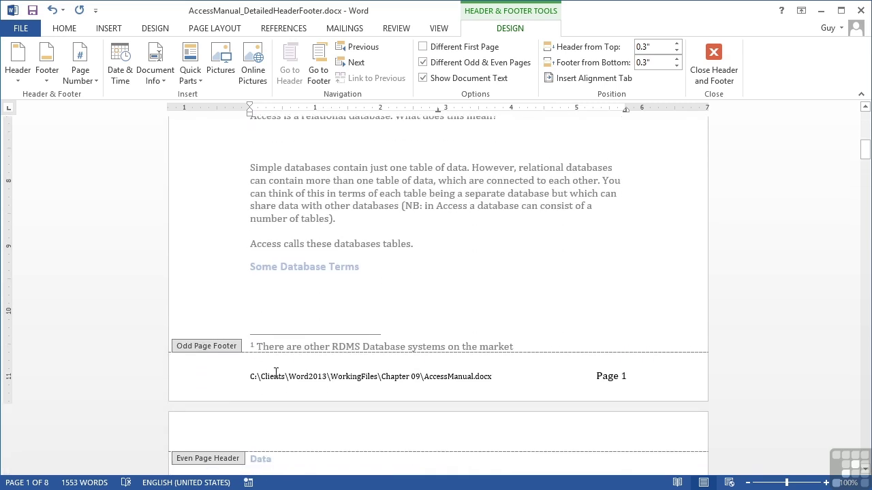
scroll(499, 370, down, 3)
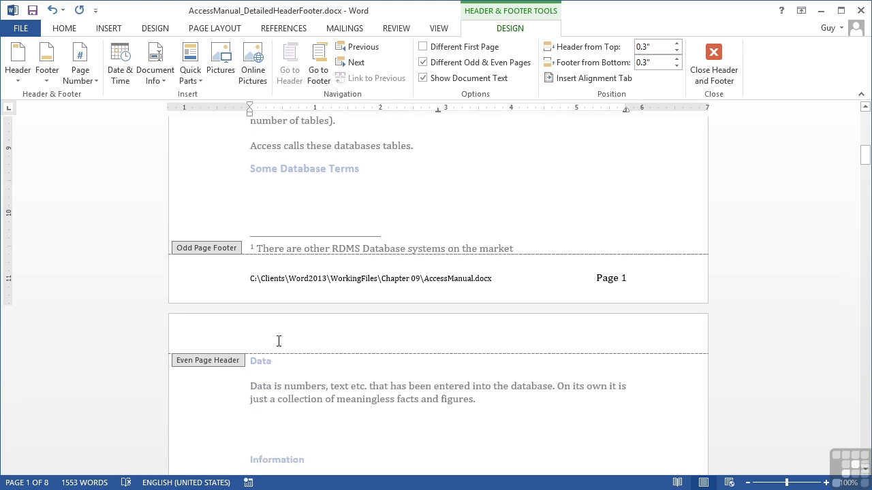
scroll(279, 341, down, 15)
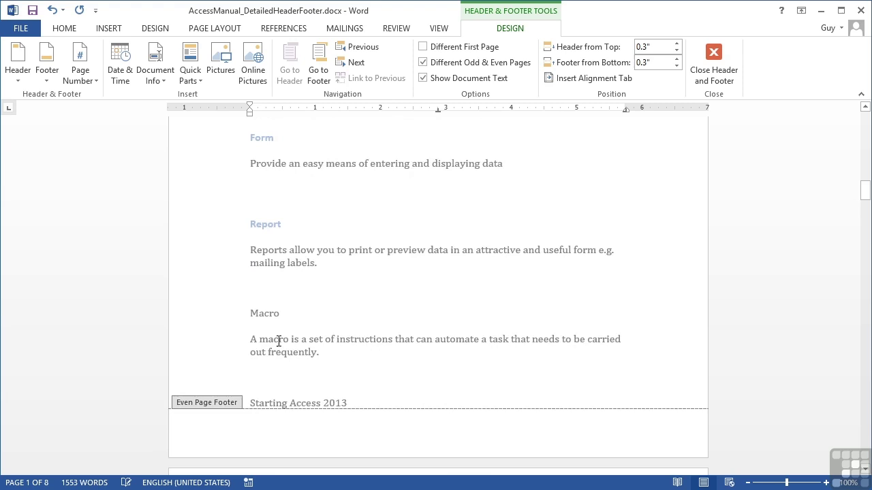
scroll(286, 343, down, 3)
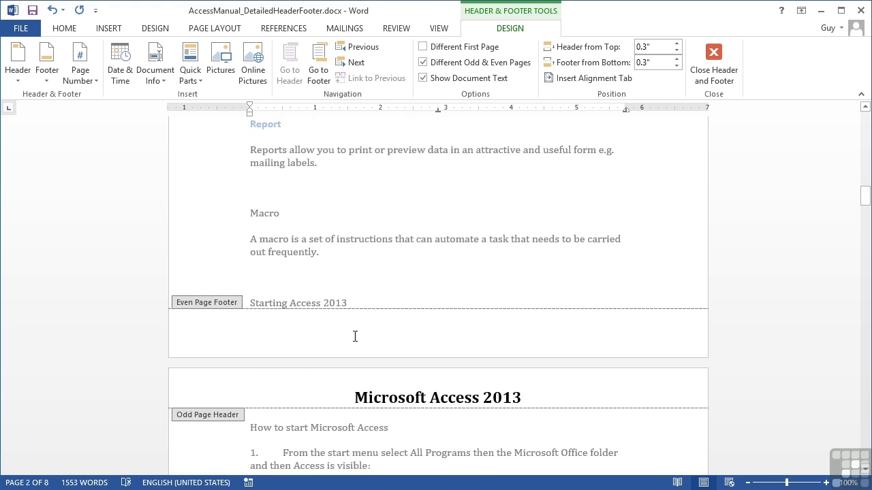
scroll(354, 339, up, 20)
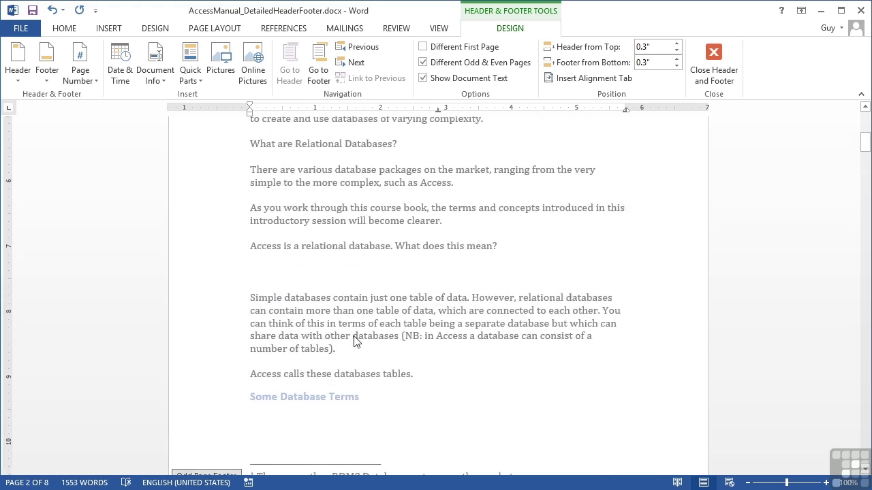
scroll(354, 340, up, 6)
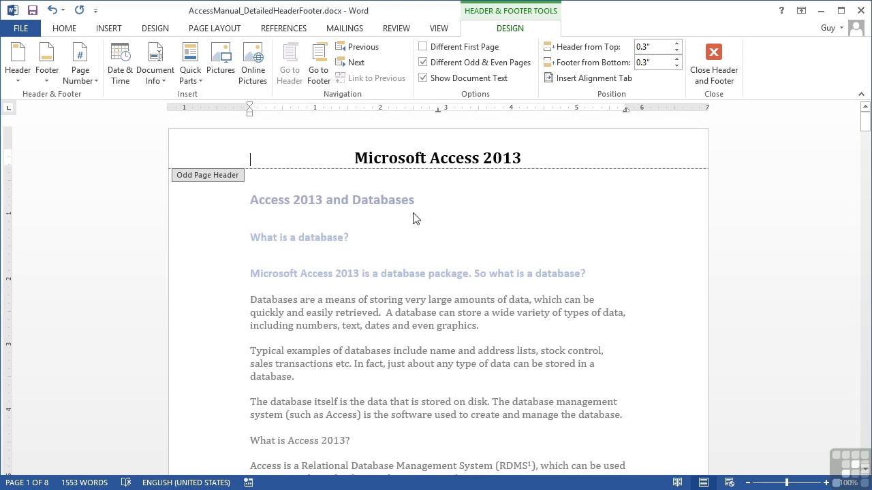
Step: Shift the "Microsoft Access 2013" title in the odd-page header from the centre to the right margin using a tab
click(355, 159)
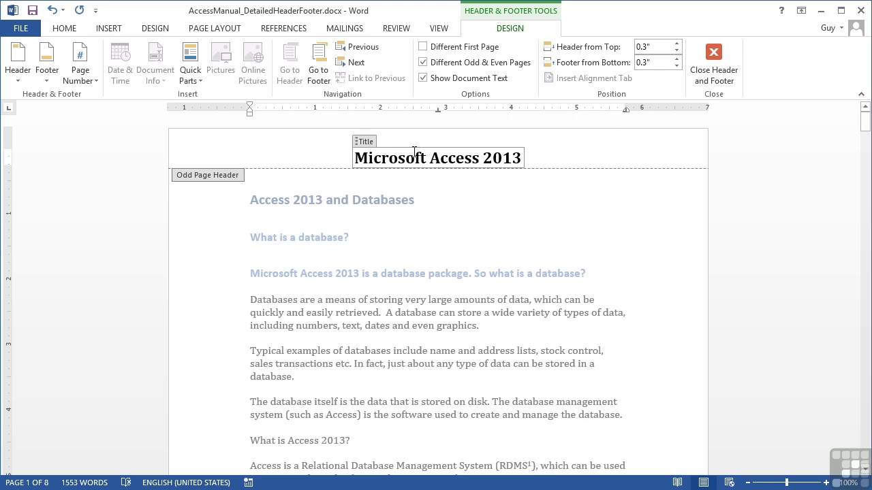
click(251, 162)
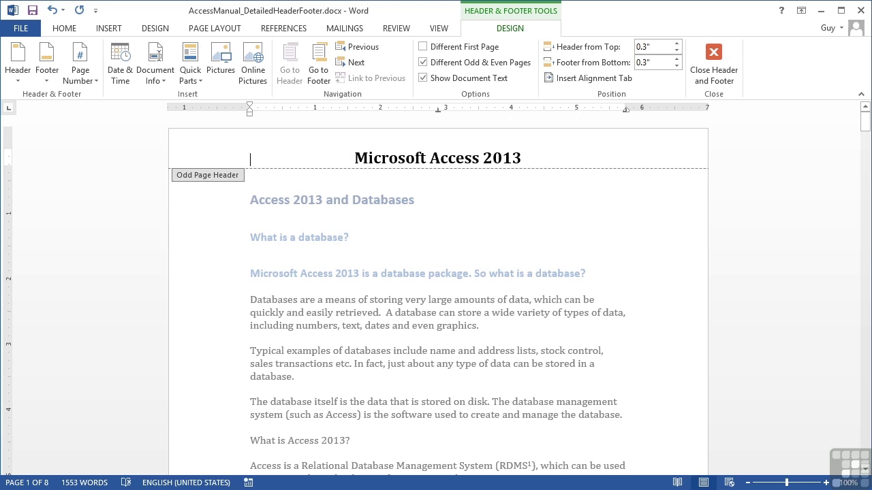
key(Tab)
key(Tab)
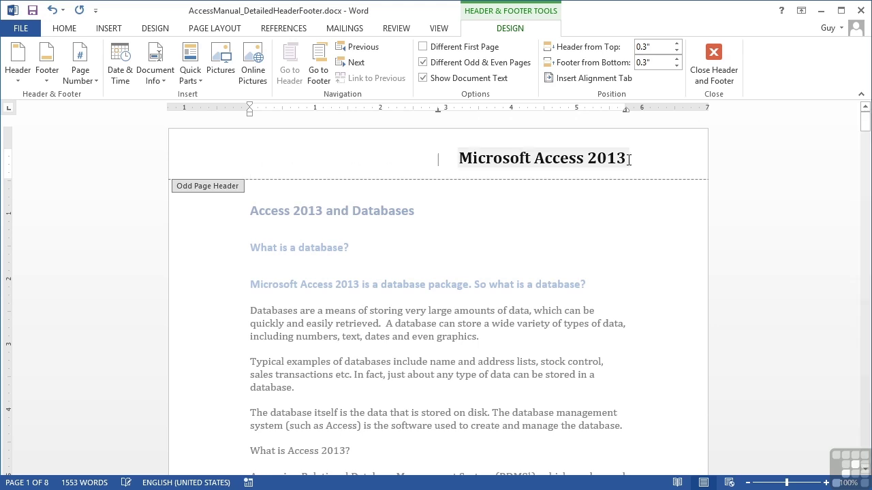
Step: Copy the page number text in the odd-page footer and remove it from its current place
scroll(599, 204, down, 7)
scroll(573, 237, down, 10)
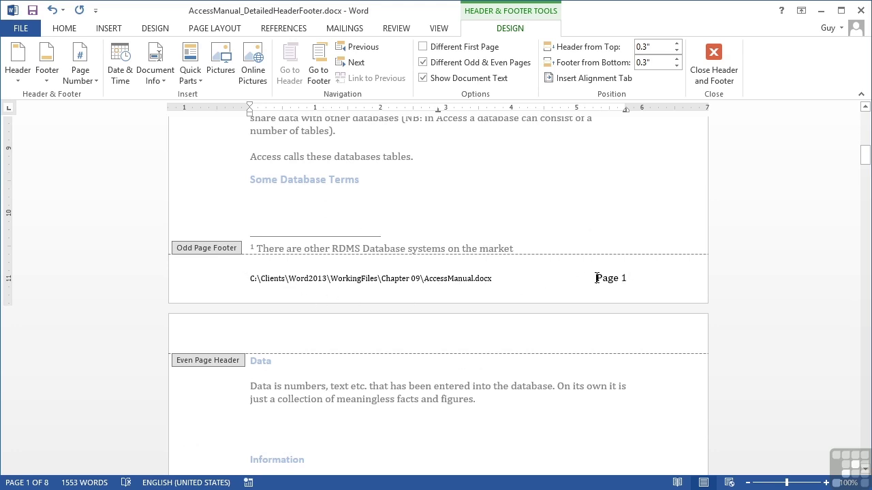
drag(596, 278, 631, 280)
key(ctrl+c)
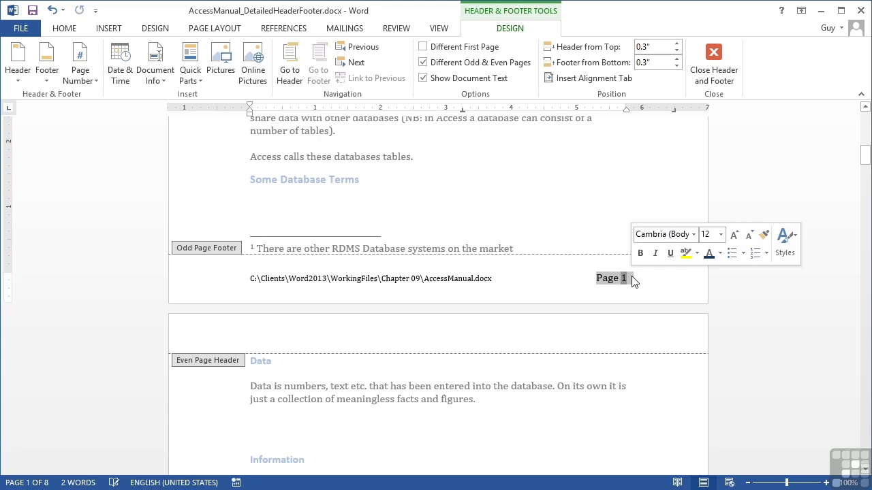
key(Delete)
Step: Center the file path in the odd-page footer
triple_click(275, 285)
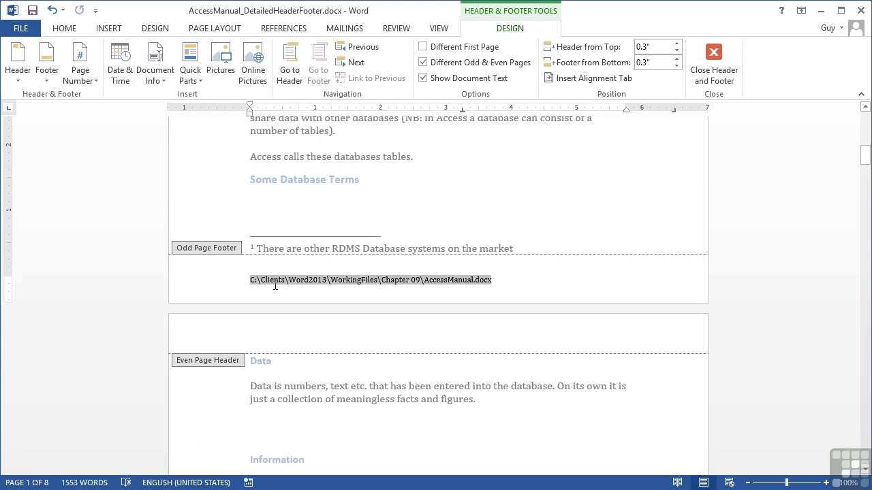
key(ctrl+e)
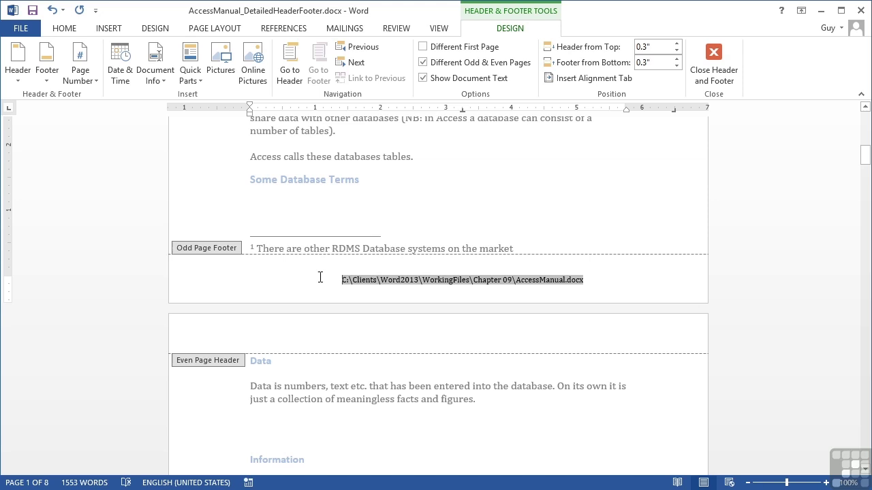
scroll(319, 276, up, 1)
key(ctrl+l)
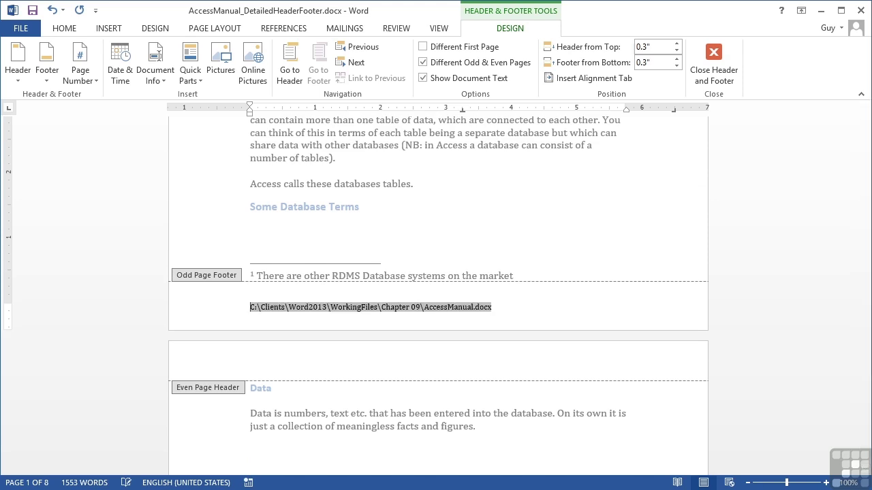
key(ctrl+e)
Step: Paste the copied page number into the odd-page footer on the line above the centered file path
click(340, 305)
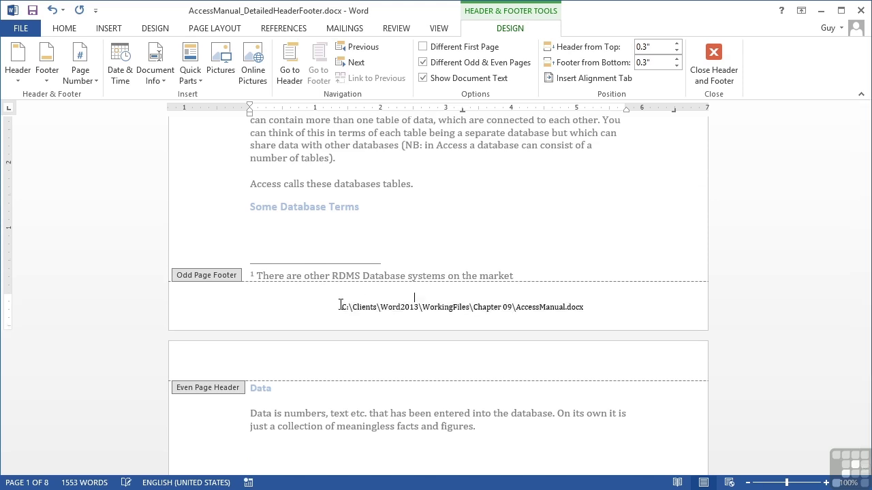
key(ctrl+e)
key(ctrl+v)
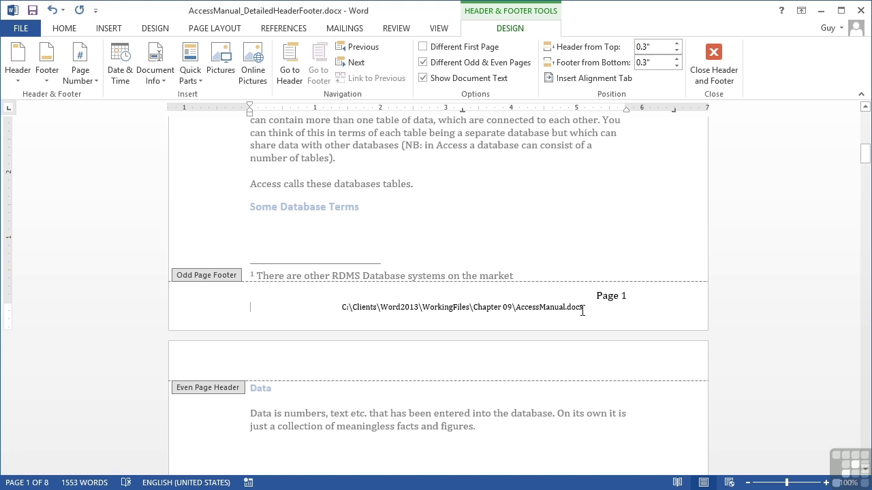
Step: Copy the "Microsoft Access 2013" title line from the odd-page header into the empty even-page header
scroll(581, 313, up, 12)
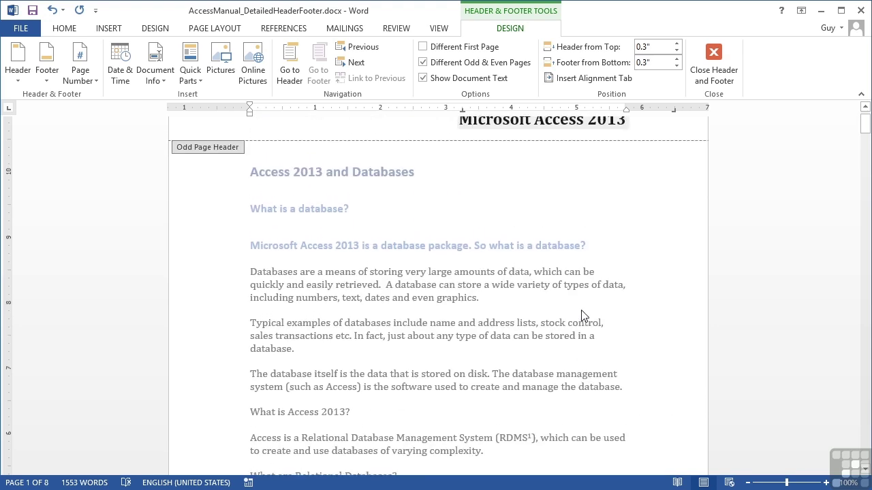
scroll(581, 313, up, 1)
scroll(581, 313, down, 8)
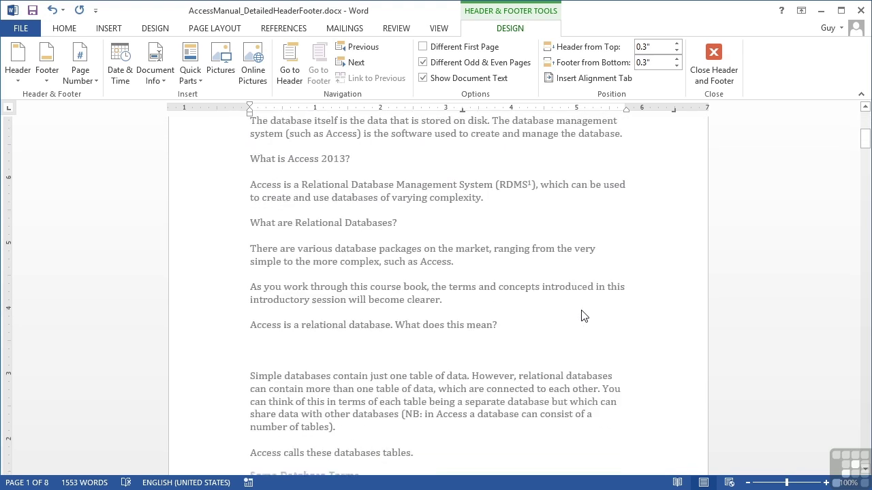
scroll(581, 313, down, 9)
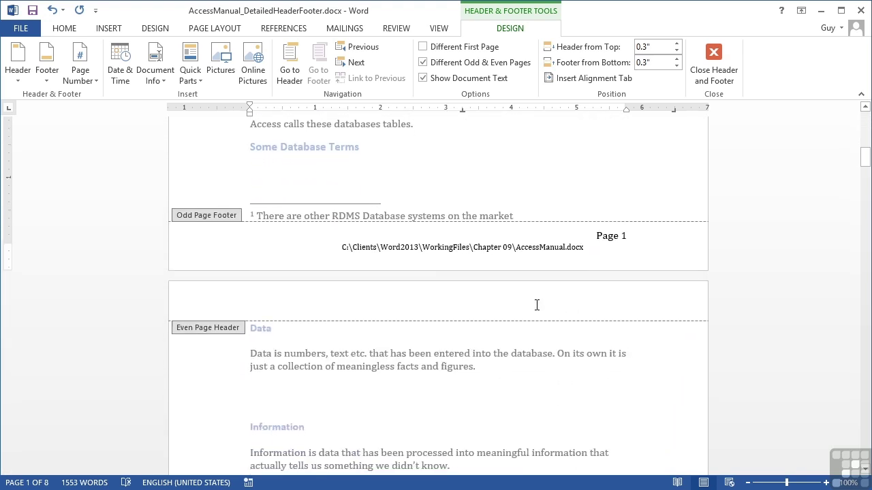
click(528, 297)
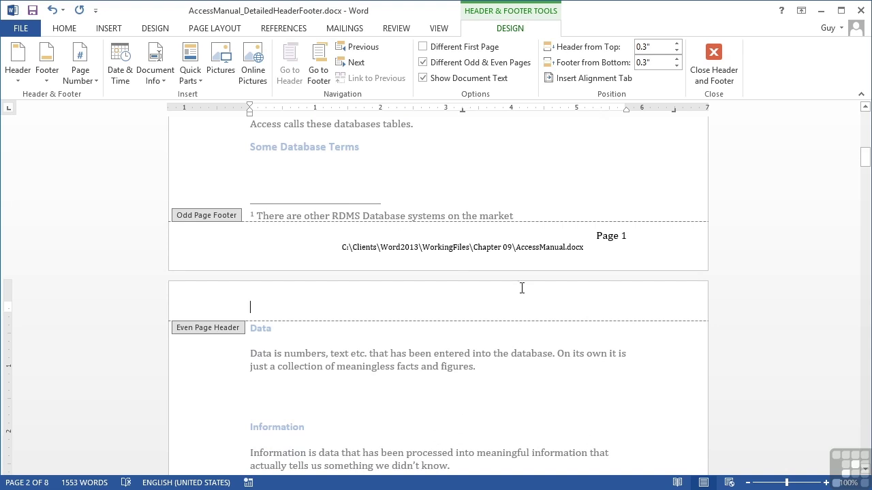
click(360, 52)
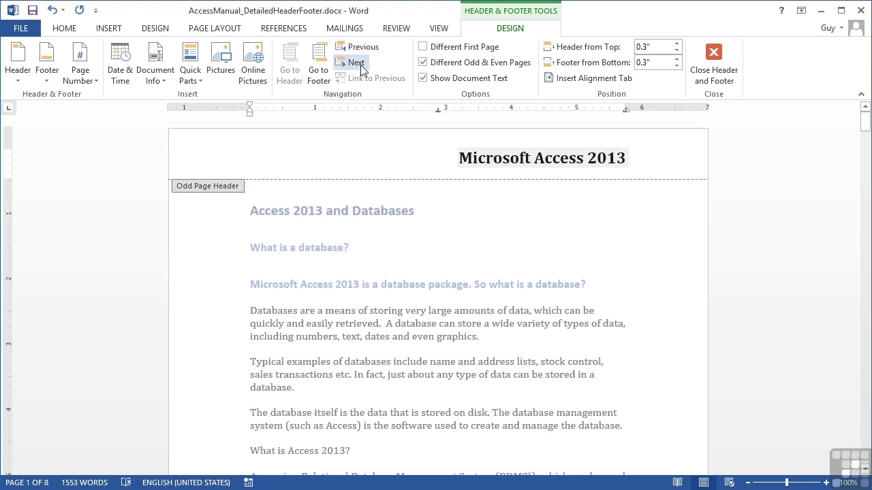
triple_click(373, 144)
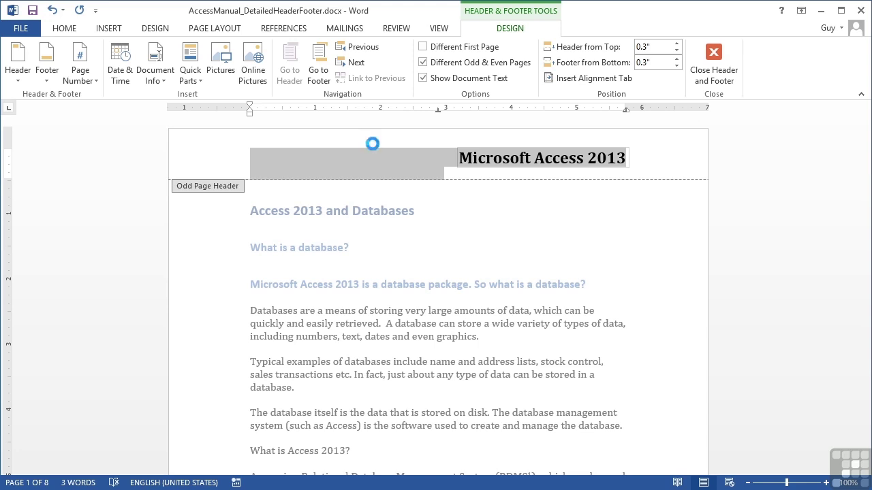
click(361, 65)
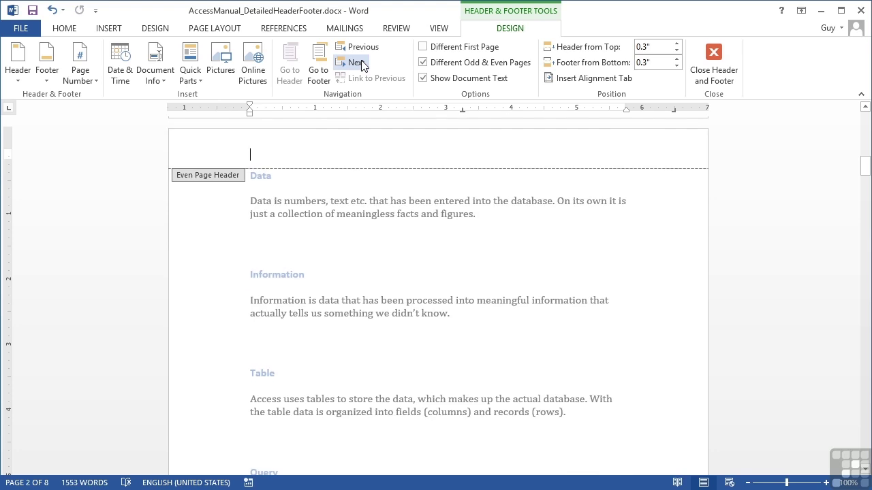
text(Microsoft Access 2013)
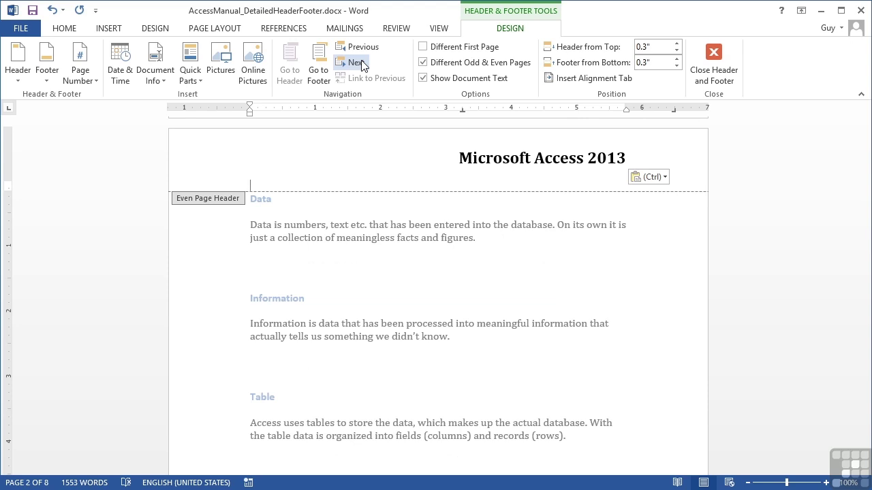
Step: Remove the blank line and the leading tabs in the even-page header so the title sits at the left margin
key(BackSpace)
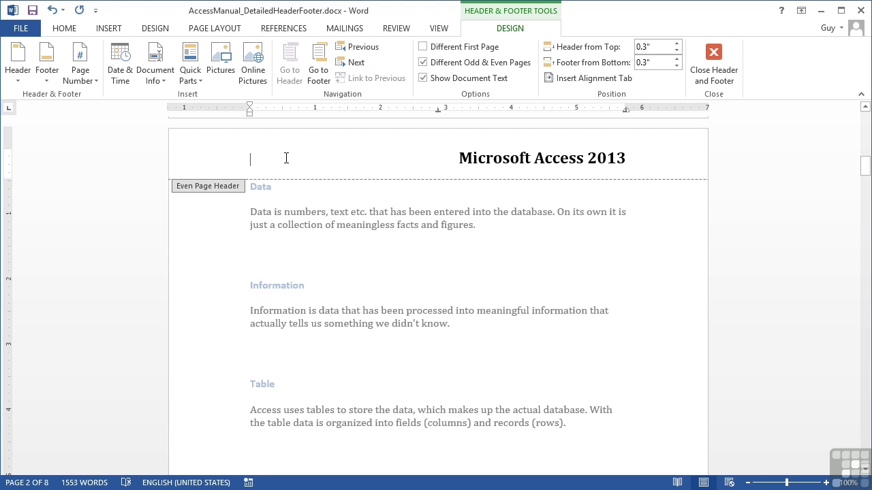
key(Delete)
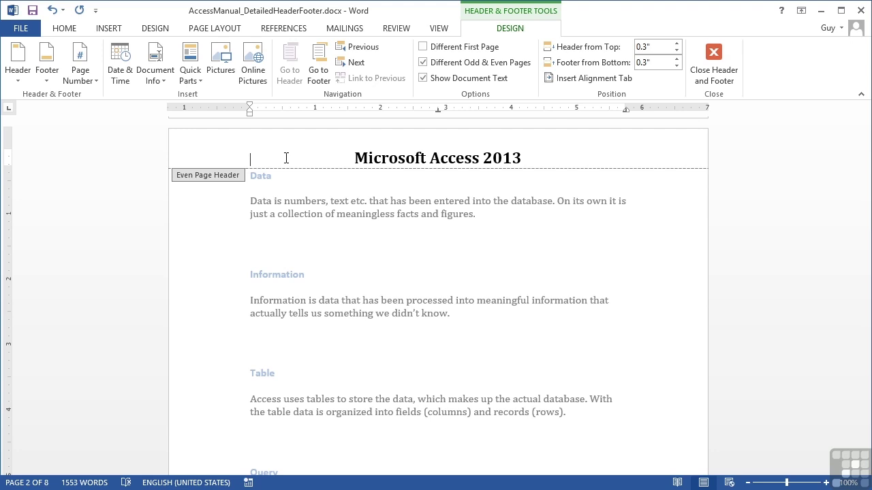
key(Delete)
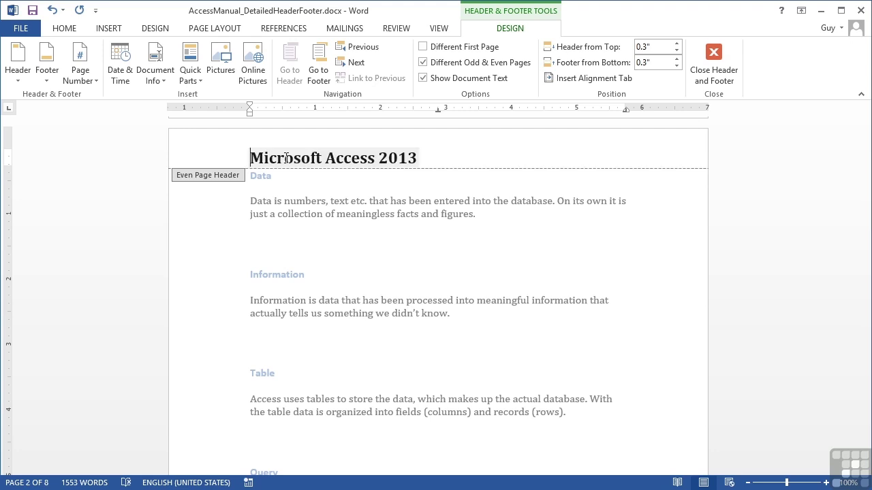
Step: Copy the page number and file path from the odd-page footer into the empty even-page footer and remove the extra blank line
scroll(288, 167, down, 9)
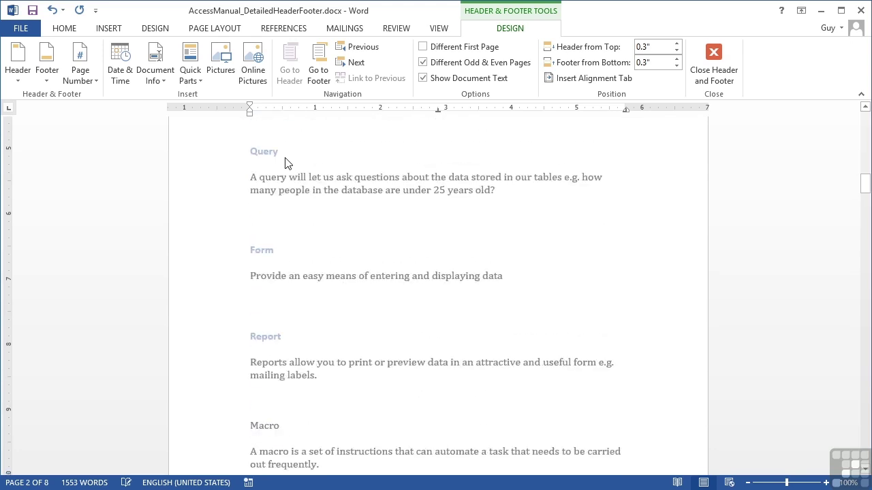
click(369, 53)
click(327, 63)
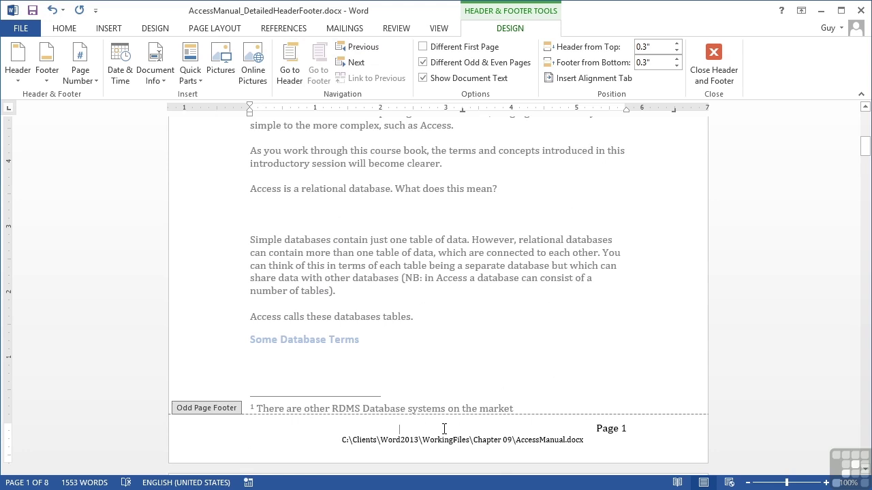
key(ctrl+a)
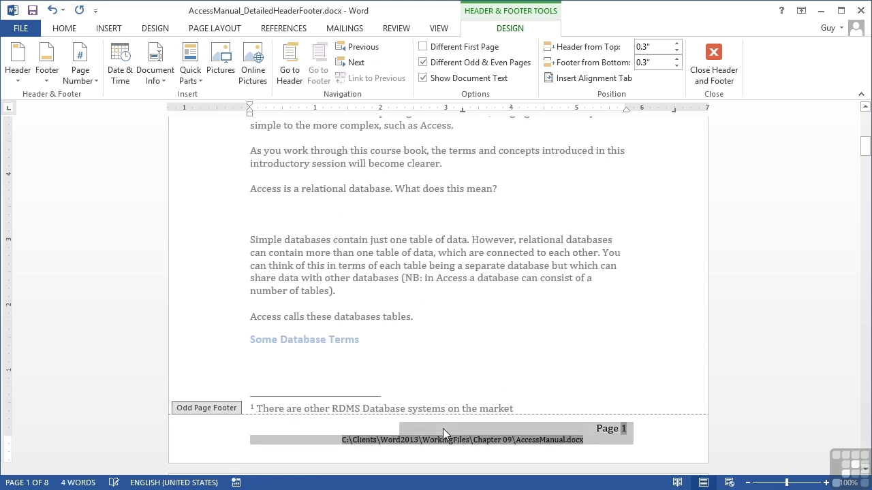
click(352, 62)
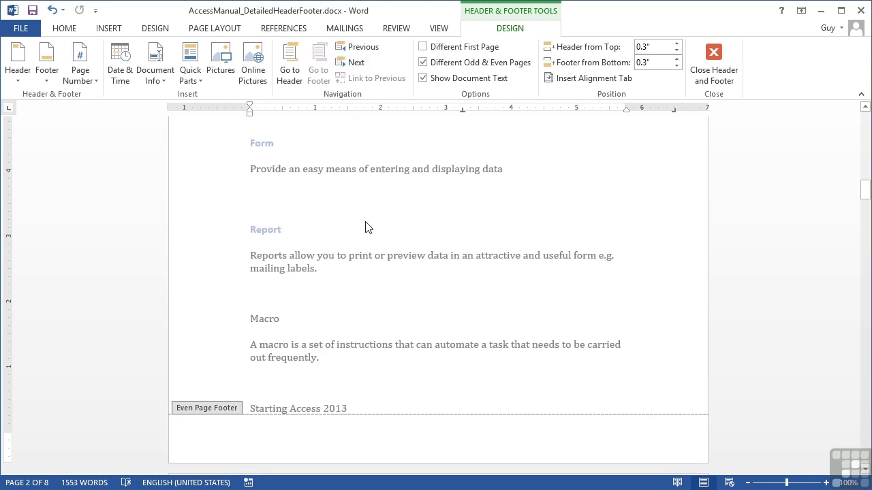
text(Page 2 C:\Clients\Word2013\WorkingFiles\Chapter 09\AccessManual.docx)
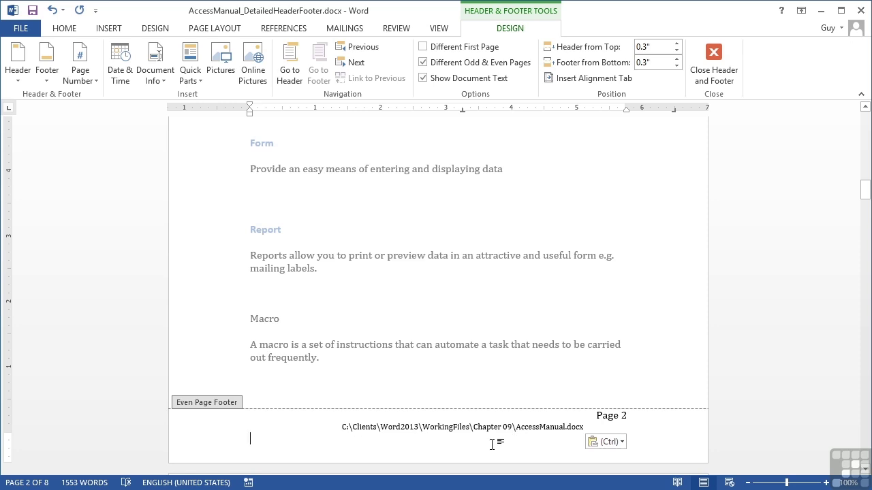
key(BackSpace)
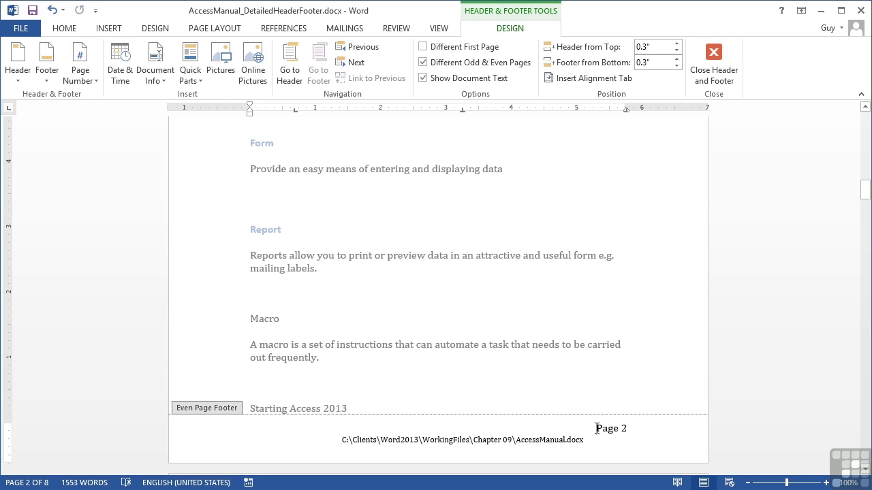
Step: Remove the leading tabs before the even-page footer's page number and move its first tab stop close to the left margin
key(BackSpace)
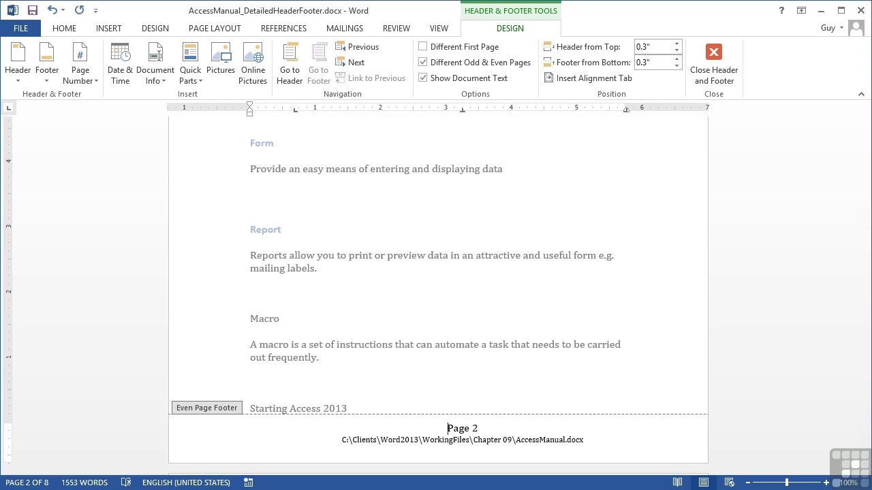
key(BackSpace)
drag(294, 115, 249, 113)
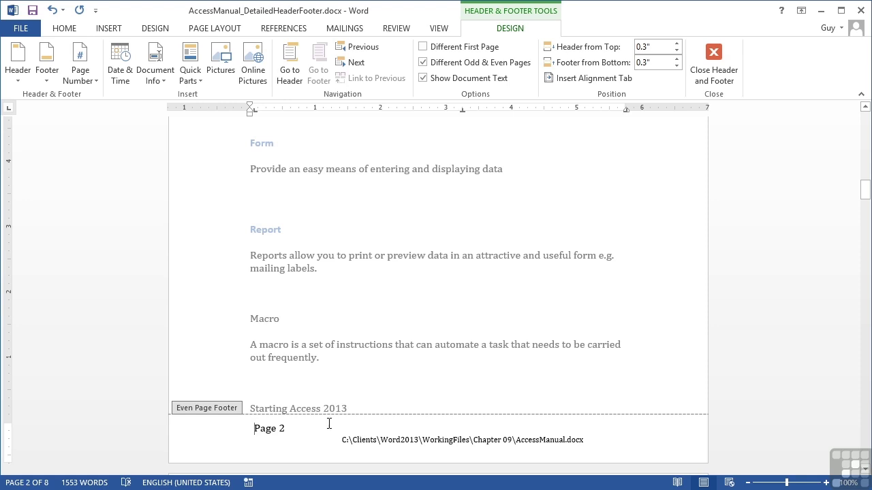
Step: Check the headers and footers on the following pages, and close header and footer editing
scroll(328, 424, down, 8)
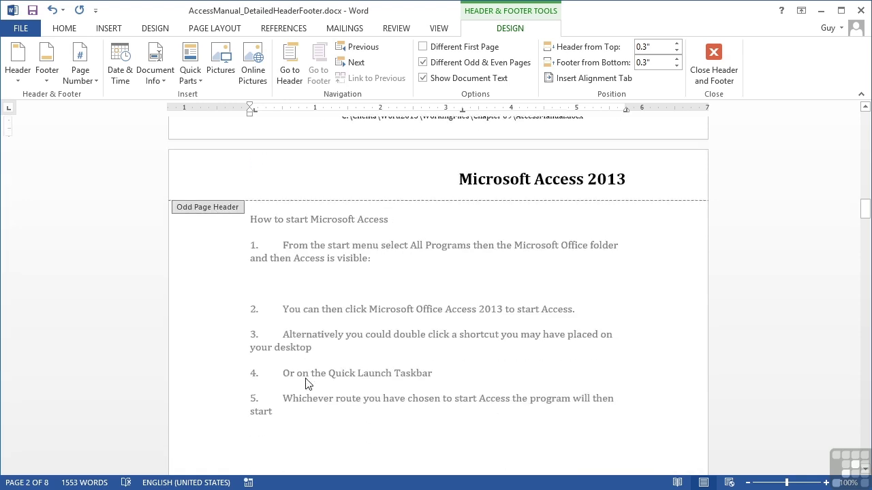
scroll(305, 383, down, 10)
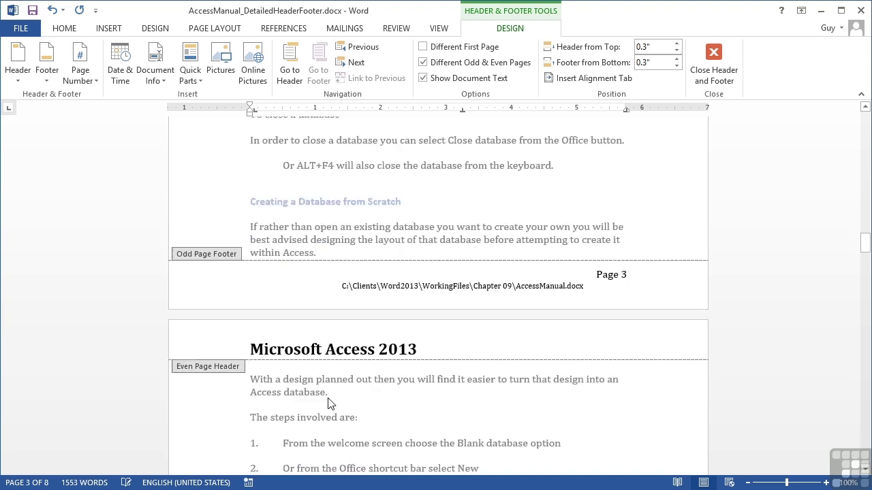
scroll(293, 381, down, 8)
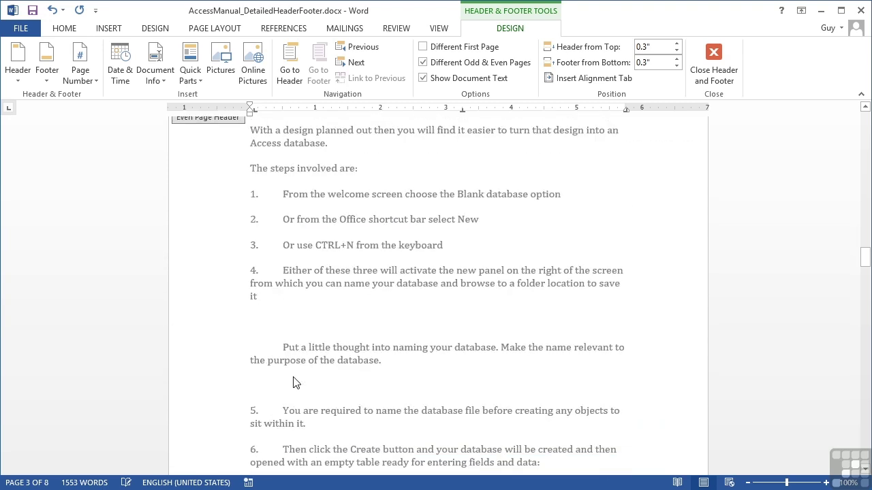
click(711, 62)
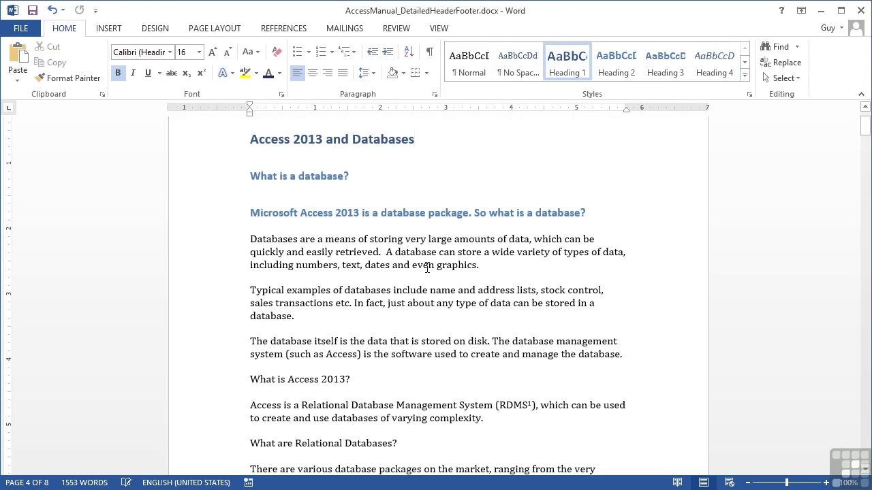
Step: Zoom the document out to 40% and examine the title and page number positions across the odd and even pages
scroll(427, 268, down, 5)
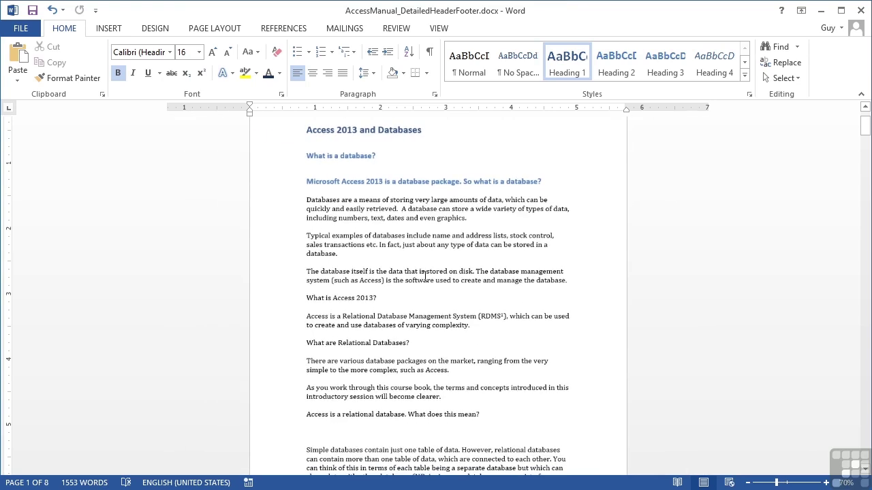
scroll(425, 276, down, 1)
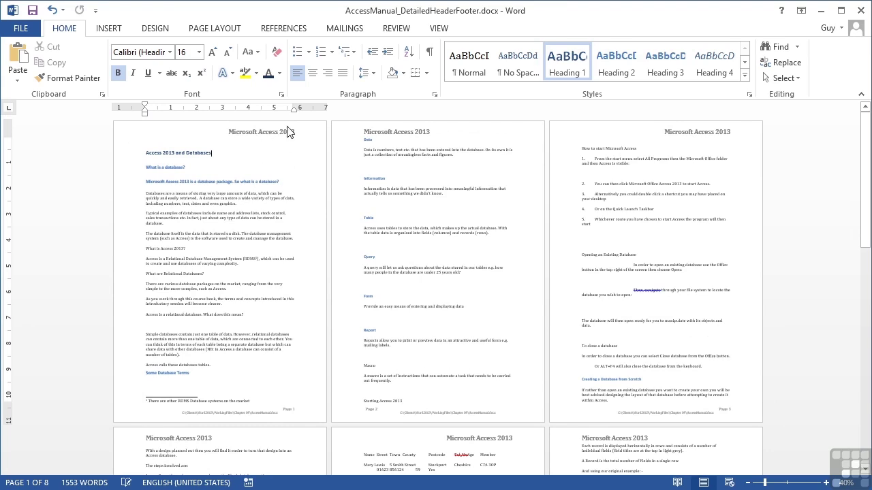
click(297, 153)
scroll(564, 358, down, 3)
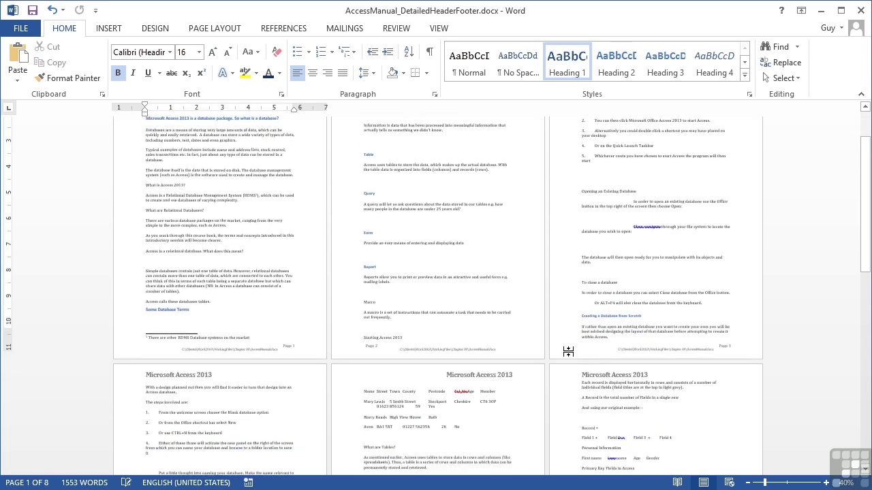
scroll(565, 358, down, 6)
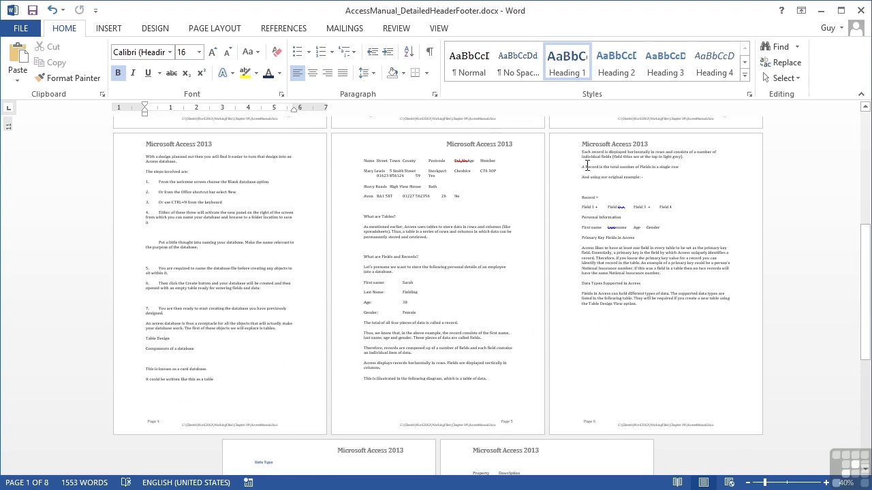
Step: Open the even-page header on page 6 for editing
scroll(604, 394, up, 3)
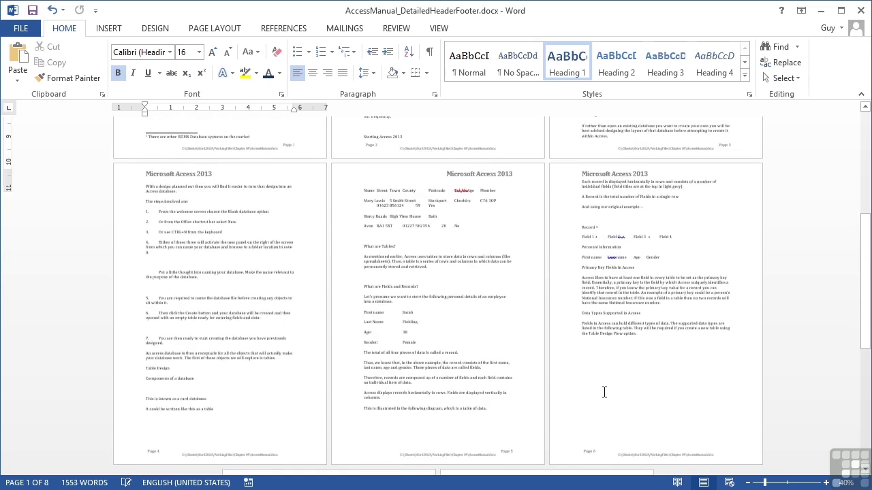
double_click(618, 230)
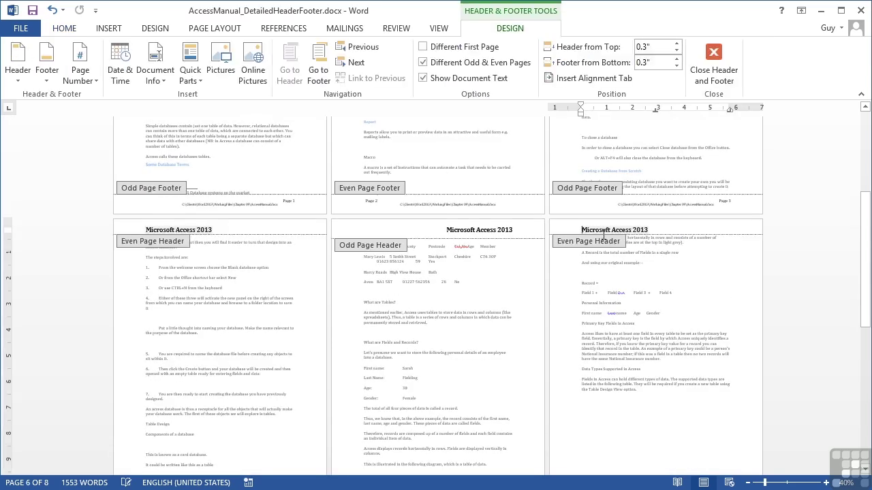